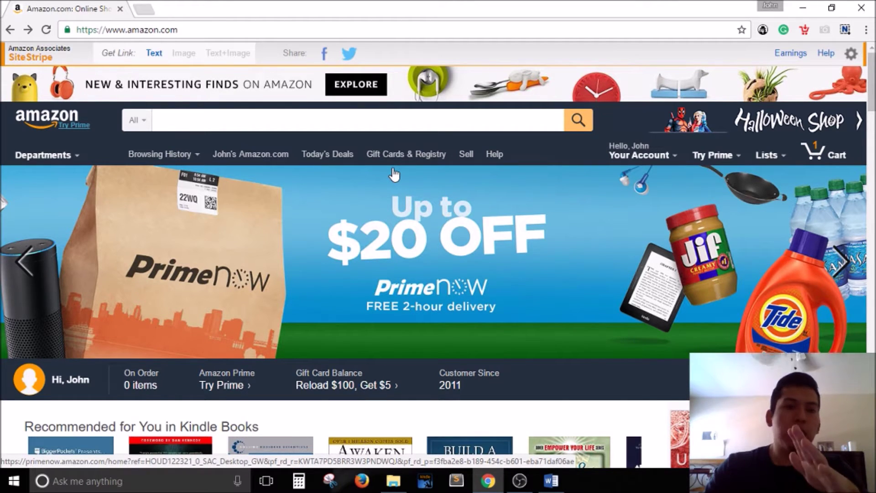
# Search the Kindle Store department for "programming".
pyautogui.click(140, 120)
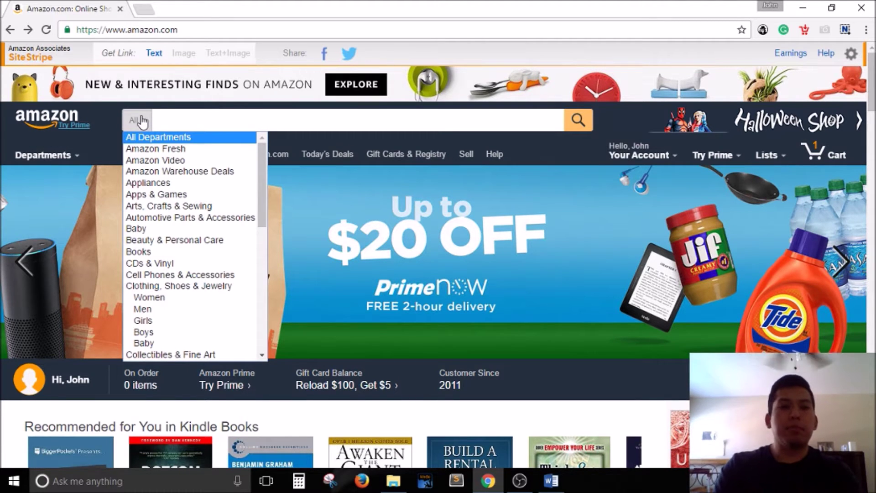
pyautogui.press('k')
pyautogui.press('Return')
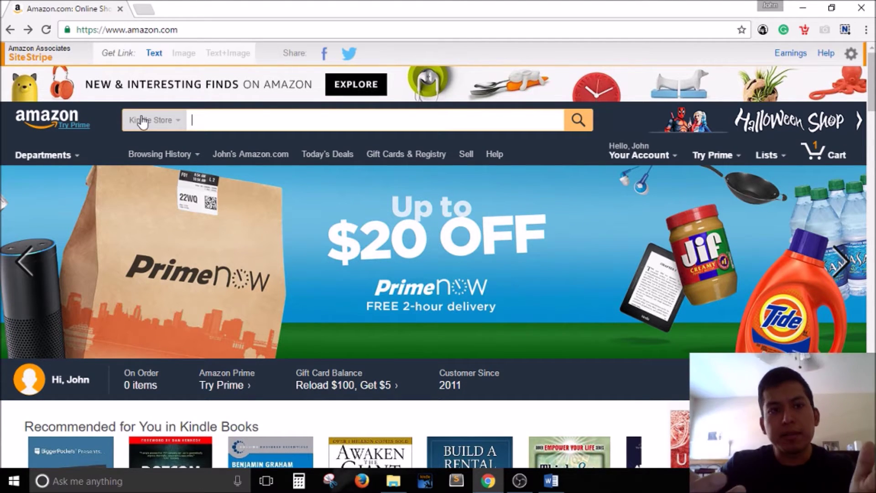
pyautogui.write('progra')
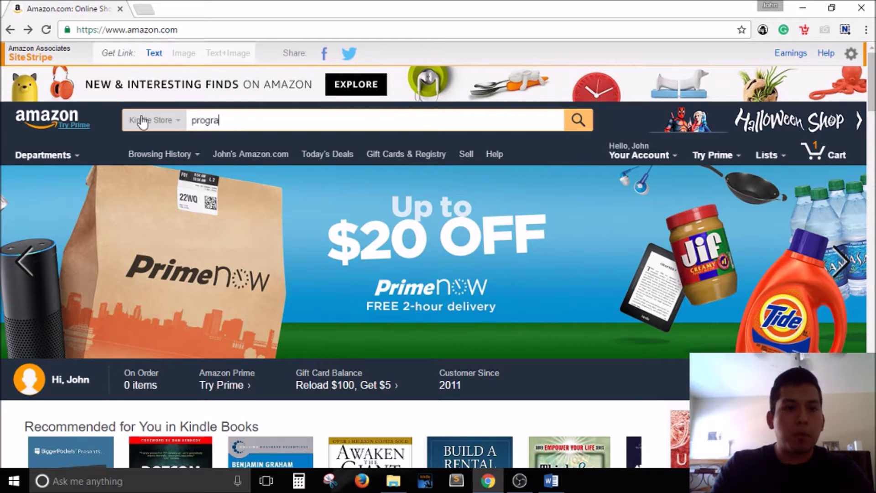
pyautogui.write('mming')
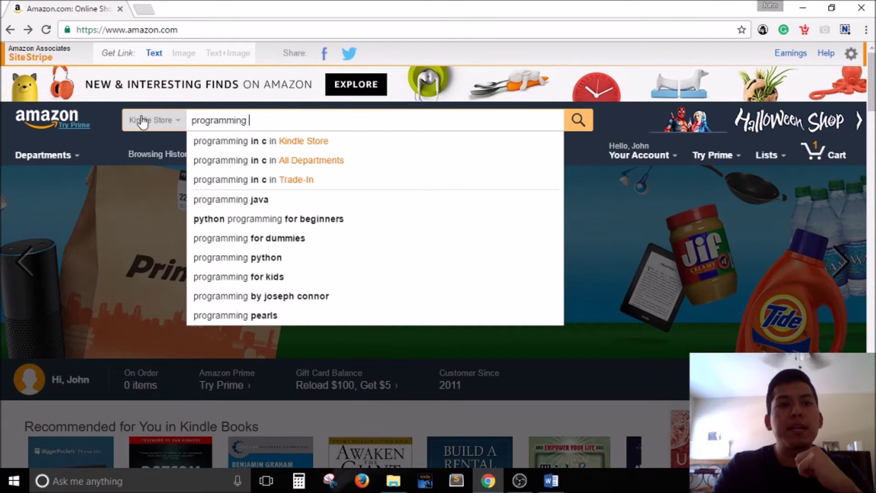
pyautogui.press('Return')
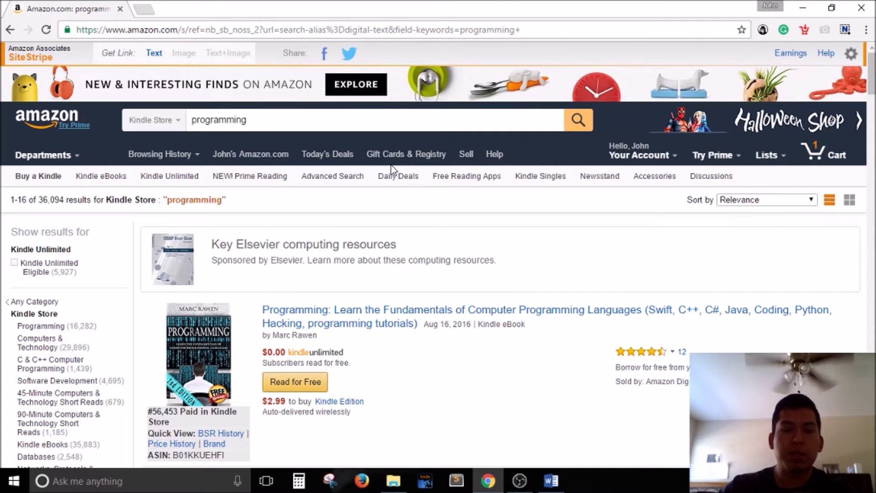
# Open KDSPY for the search results and examine the first six books' sales, revenue, reviews and rank, plus the keyword's popularity.
pyautogui.click(764, 30)
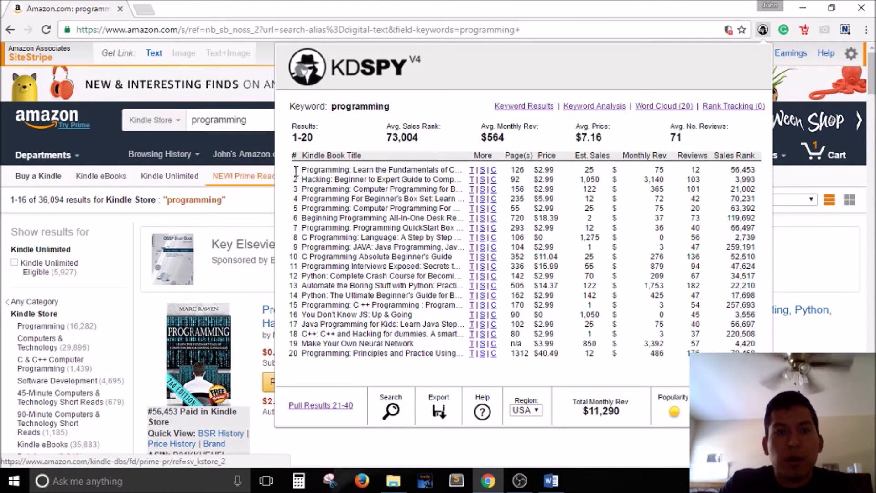
pyautogui.moveTo(295, 170); pyautogui.dragTo(762, 236)
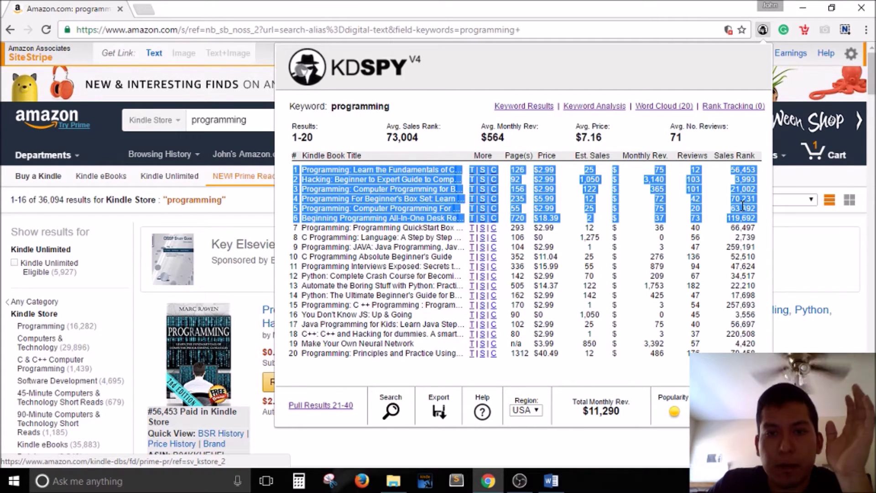
pyautogui.click(446, 153)
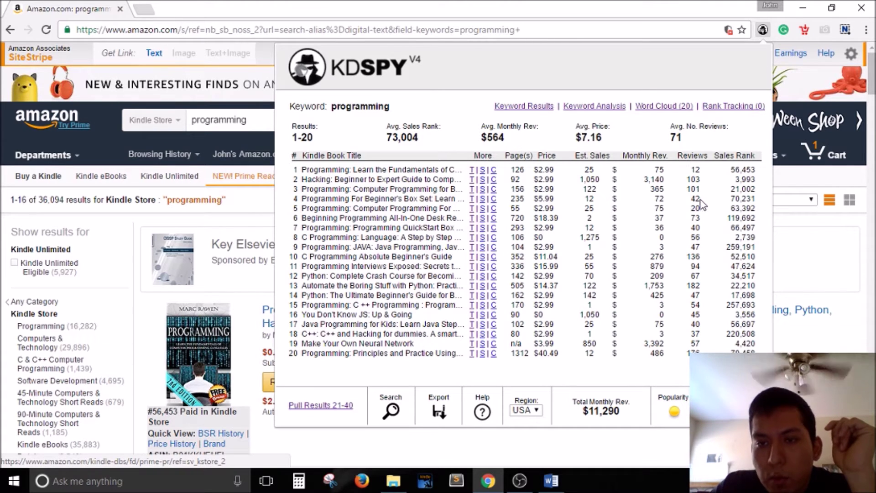
pyautogui.moveTo(292, 168); pyautogui.dragTo(409, 223)
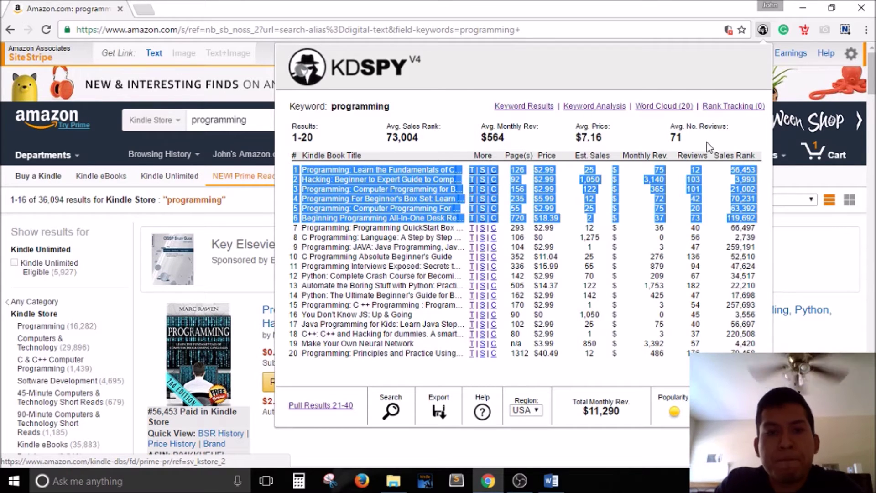
pyautogui.click(733, 211)
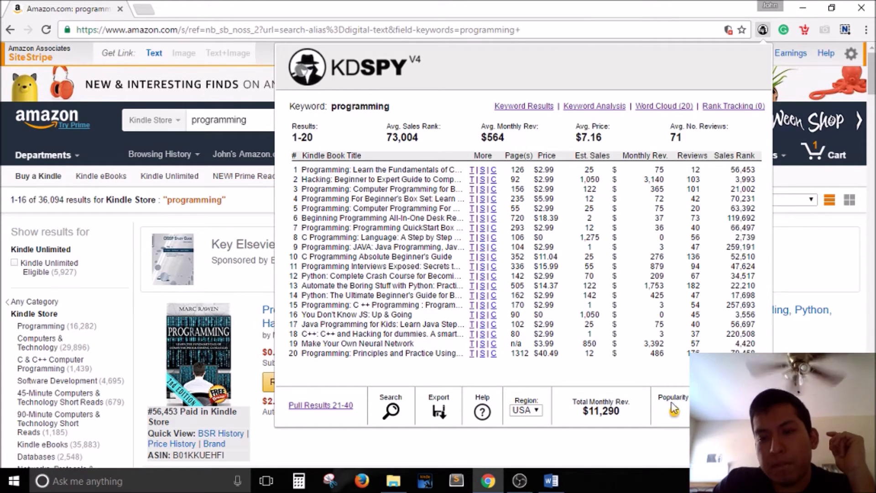
pyautogui.moveTo(674, 411)
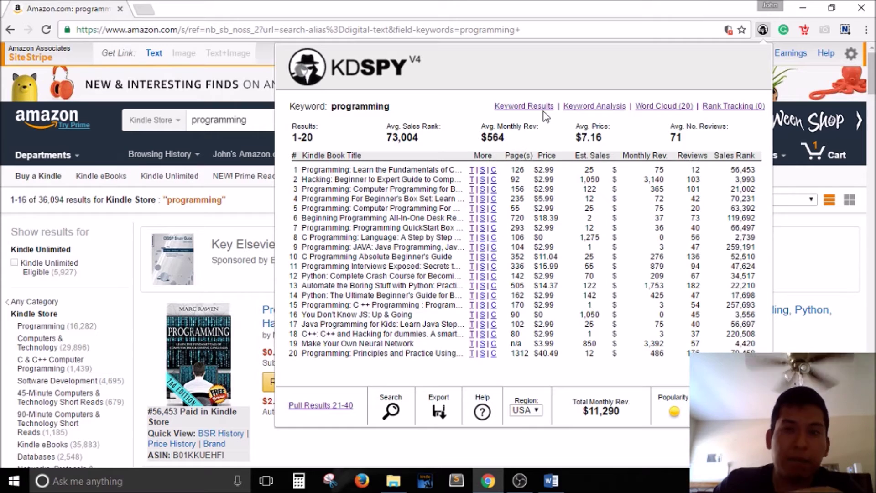
# Examine KDSPY's Keyword Analysis for the first six books and the Word Cloud of the title words.
pyautogui.click(595, 106)
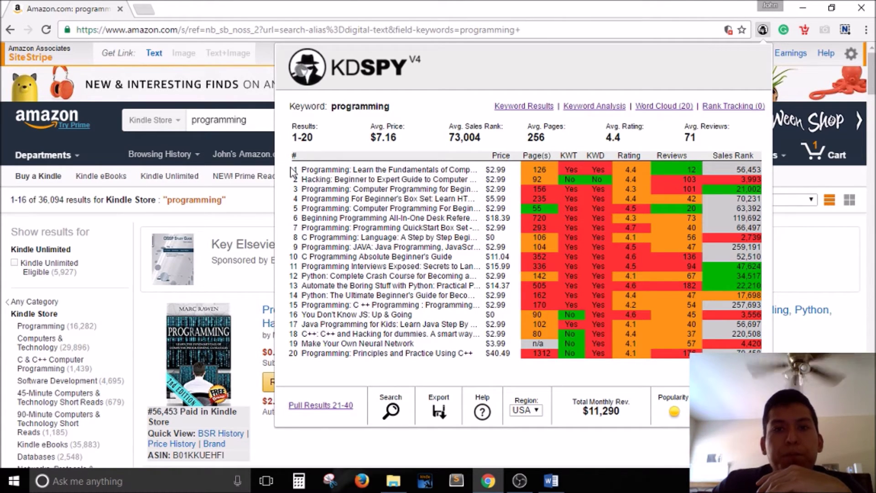
pyautogui.moveTo(295, 172); pyautogui.dragTo(292, 239)
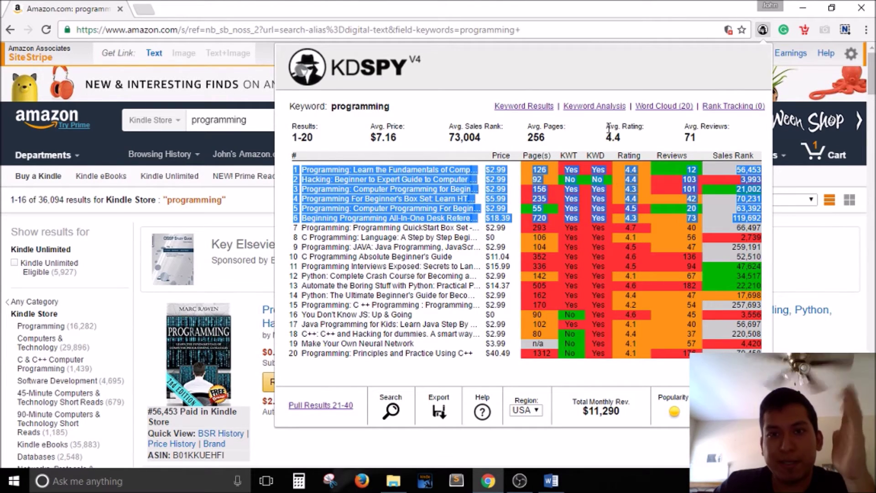
pyautogui.click(651, 109)
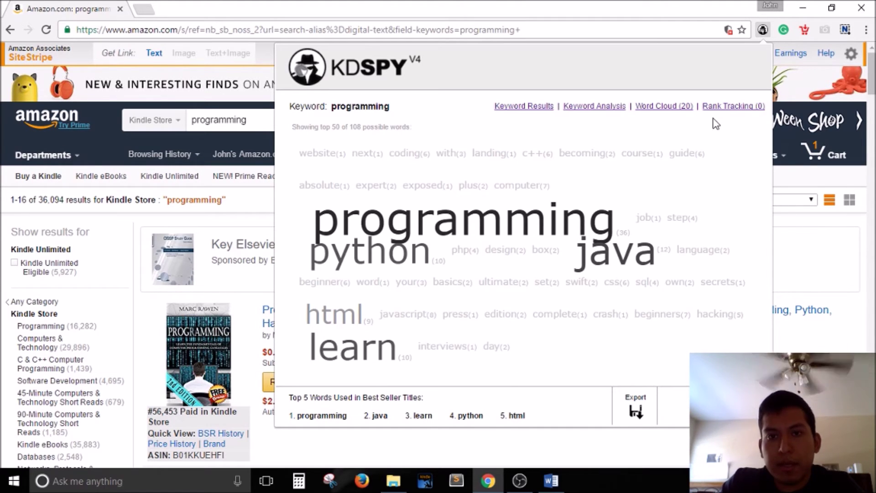
pyautogui.click(538, 108)
pyautogui.click(518, 144)
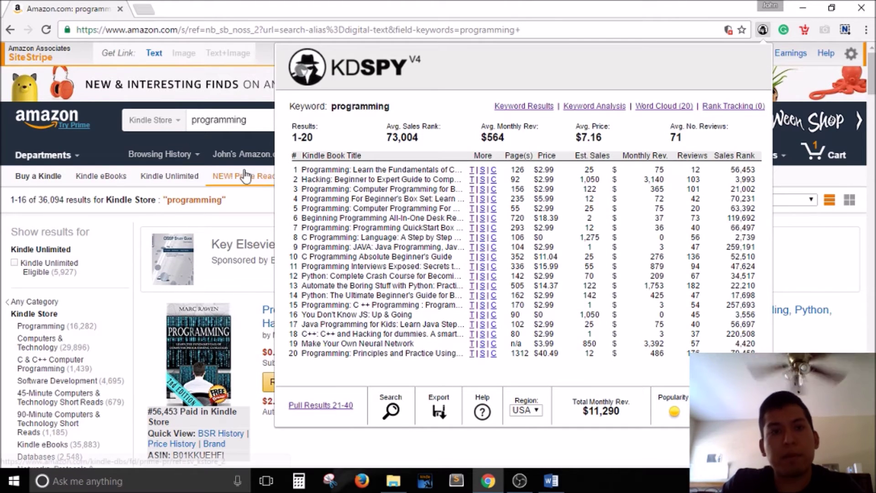
pyautogui.click(322, 229)
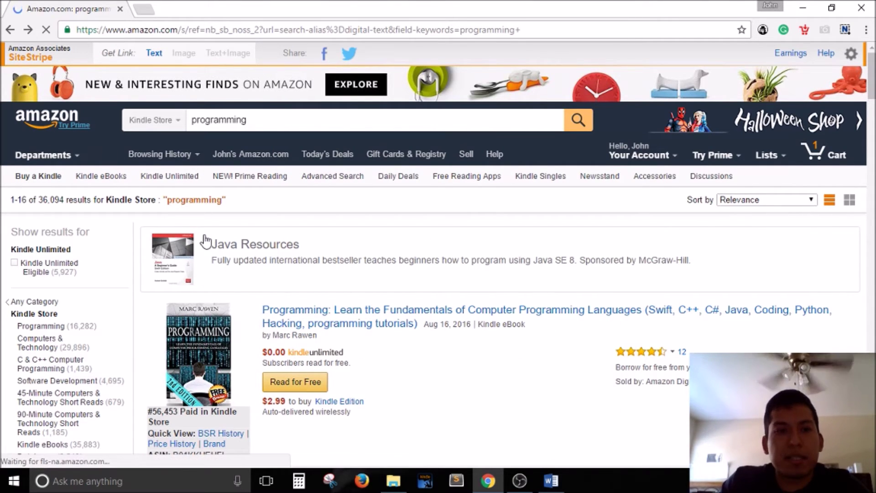
# Examine the top programming results, checking the publication dates of the first book and the third-edition beginners' book.
pyautogui.scroll(-3, 285, 260)
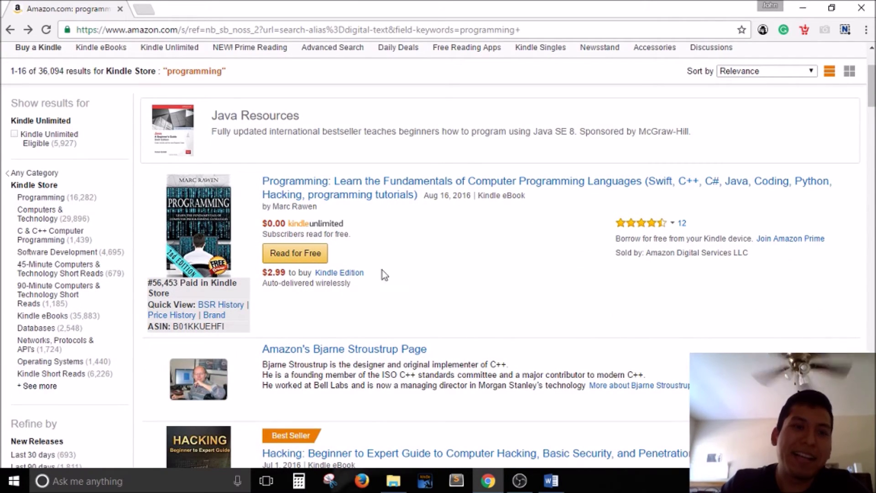
pyautogui.scroll(-1, 434, 270)
pyautogui.scroll(-8, 436, 269)
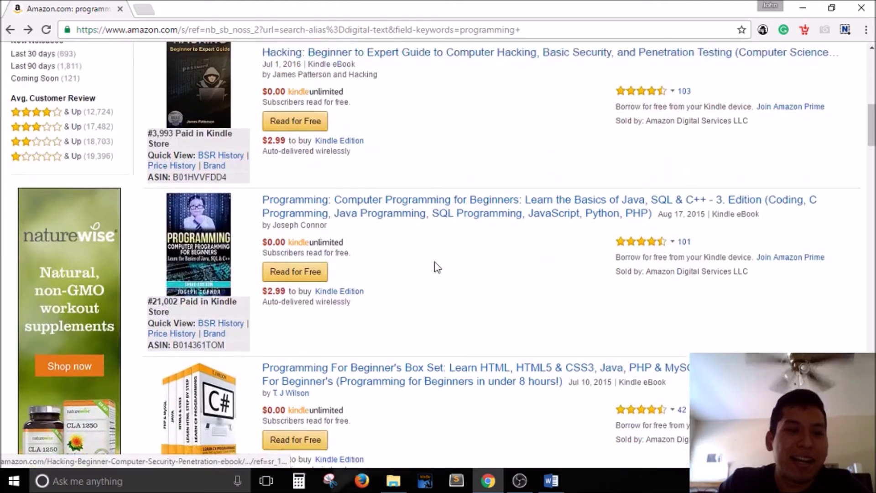
pyautogui.scroll(7, 437, 267)
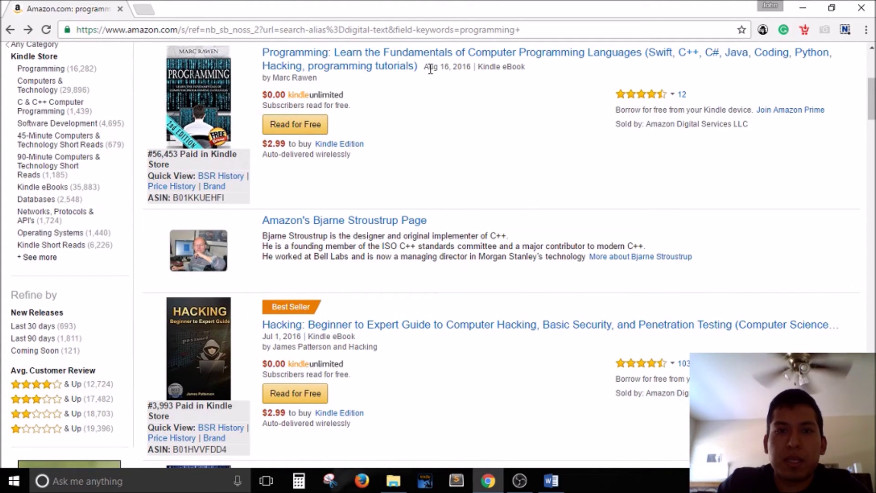
pyautogui.moveTo(429, 67); pyautogui.dragTo(472, 69)
pyautogui.click(472, 69)
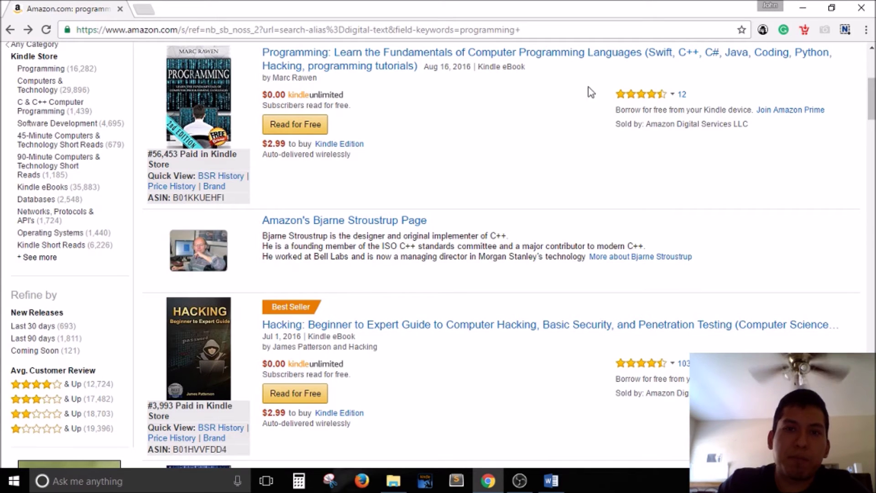
pyautogui.scroll(-3, 492, 127)
pyautogui.scroll(4, 491, 128)
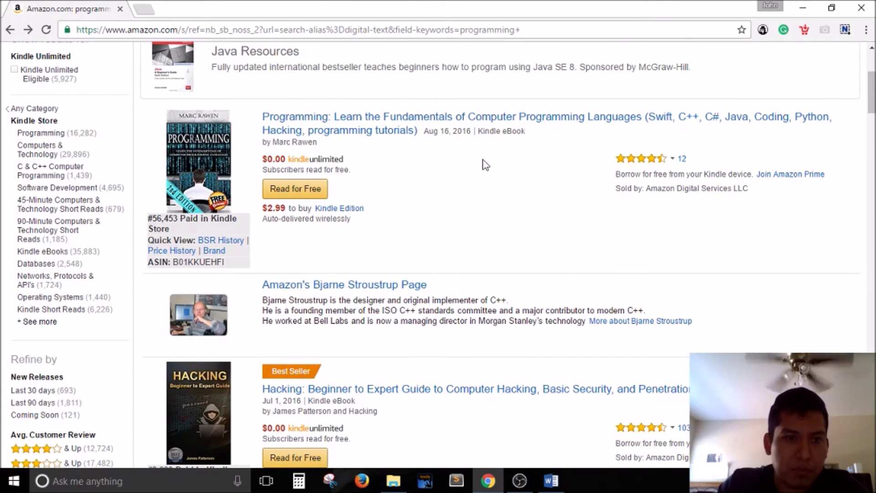
pyautogui.scroll(-6, 485, 206)
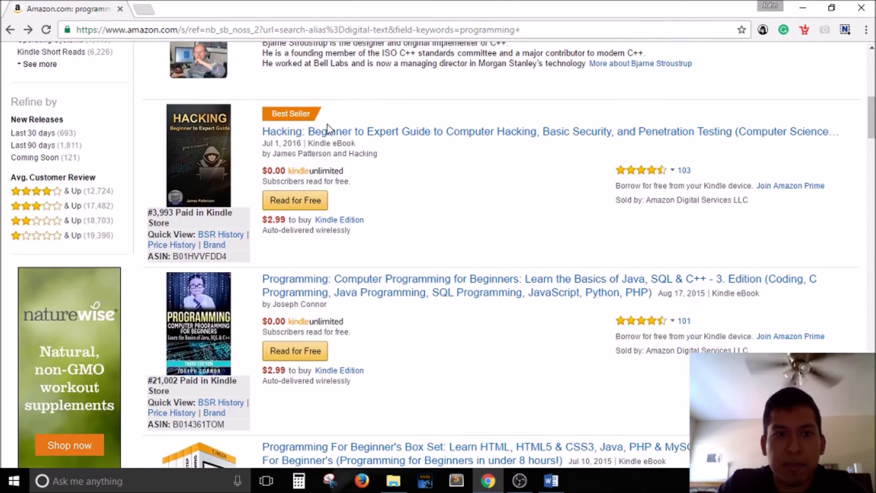
pyautogui.scroll(-1, 375, 162)
pyautogui.scroll(-1, 375, 165)
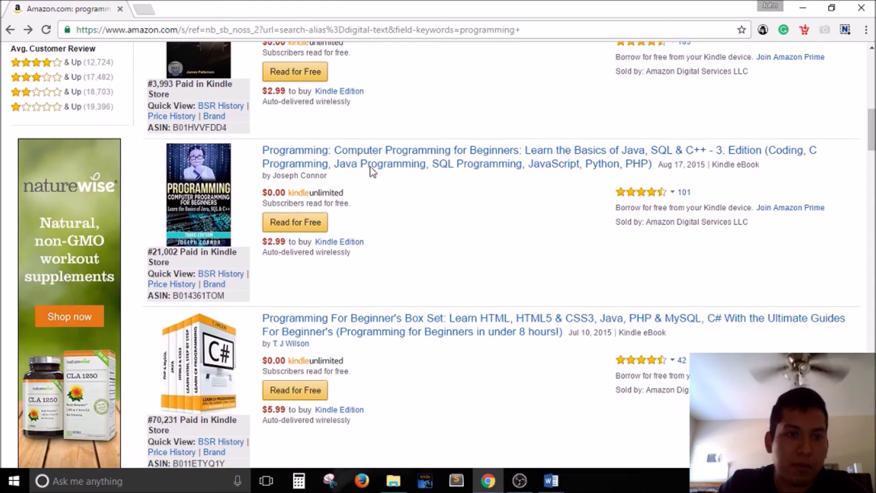
pyautogui.moveTo(705, 165); pyautogui.dragTo(673, 174)
pyautogui.click(674, 173)
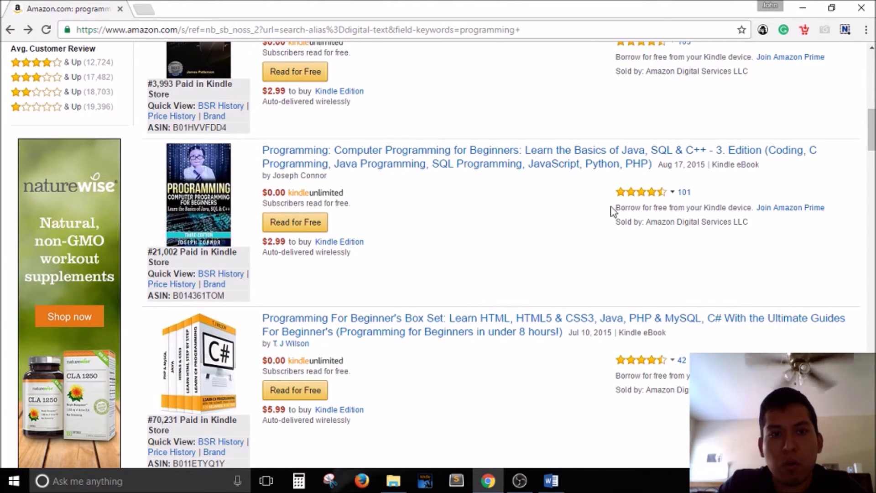
# Look through the lower programming results, from the beginner's box set to the Python books, comparing dates, covers, prices and reviews.
pyautogui.scroll(-2, 500, 212)
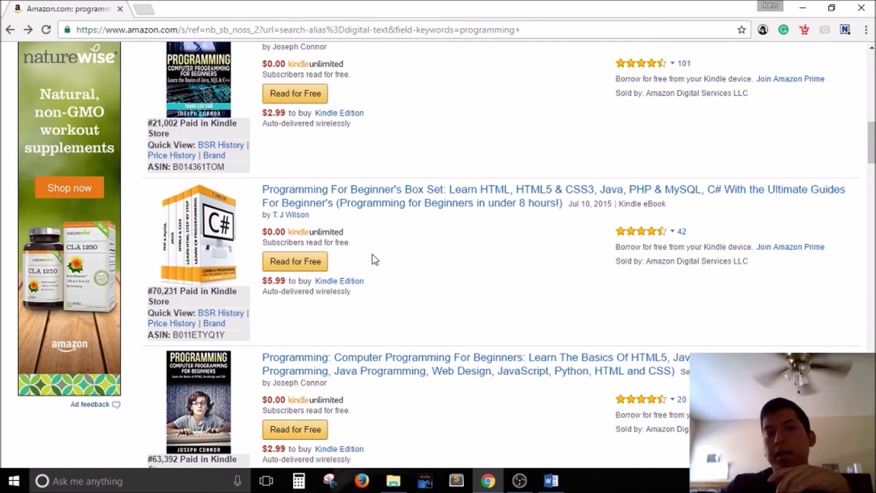
pyautogui.scroll(-1, 449, 216)
pyautogui.scroll(-3, 438, 214)
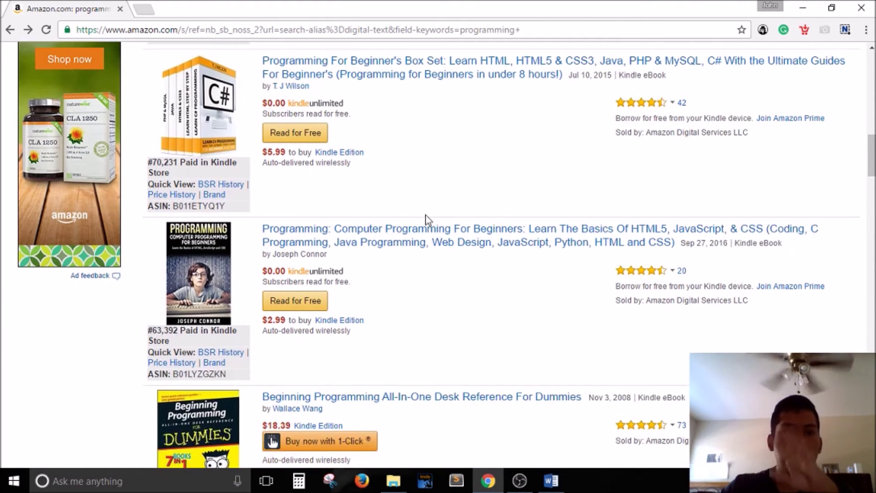
pyautogui.scroll(-3, 426, 209)
pyautogui.scroll(-4, 422, 207)
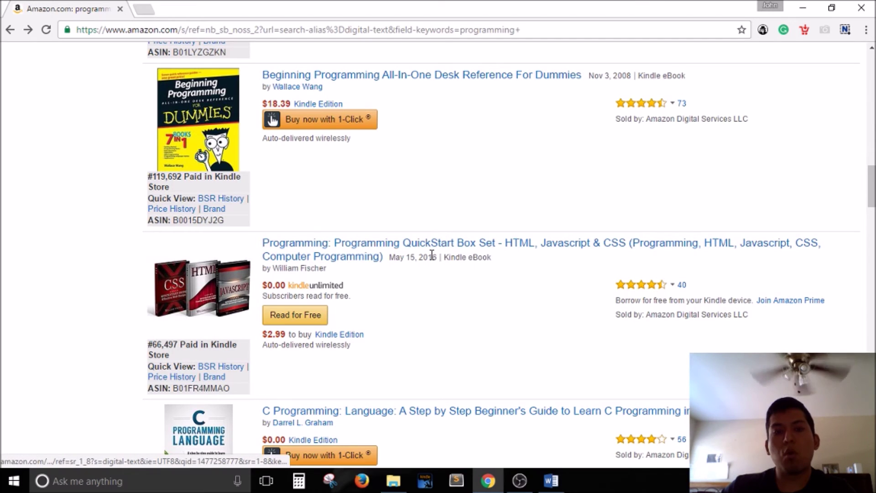
pyautogui.scroll(-4, 421, 260)
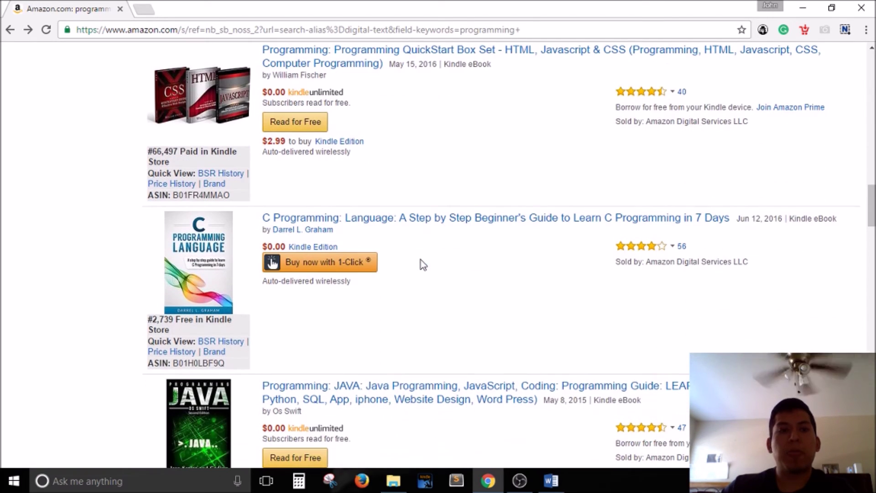
pyautogui.scroll(-4, 420, 259)
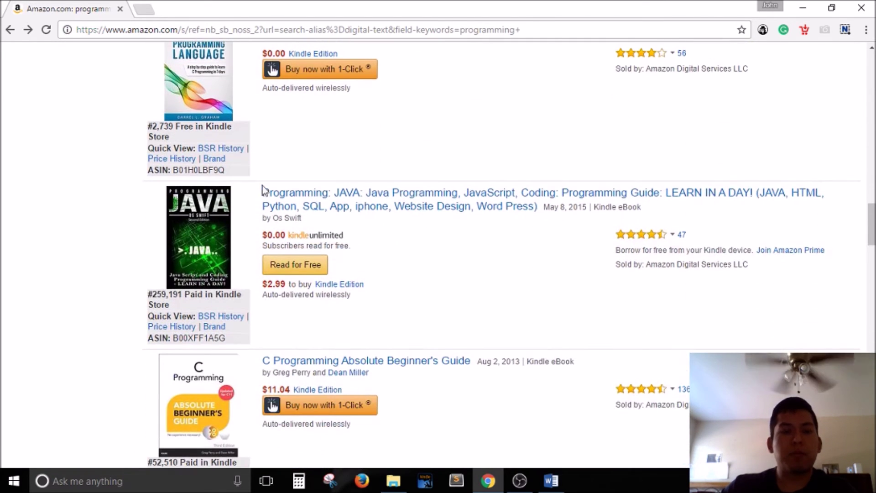
pyautogui.scroll(-8, 305, 190)
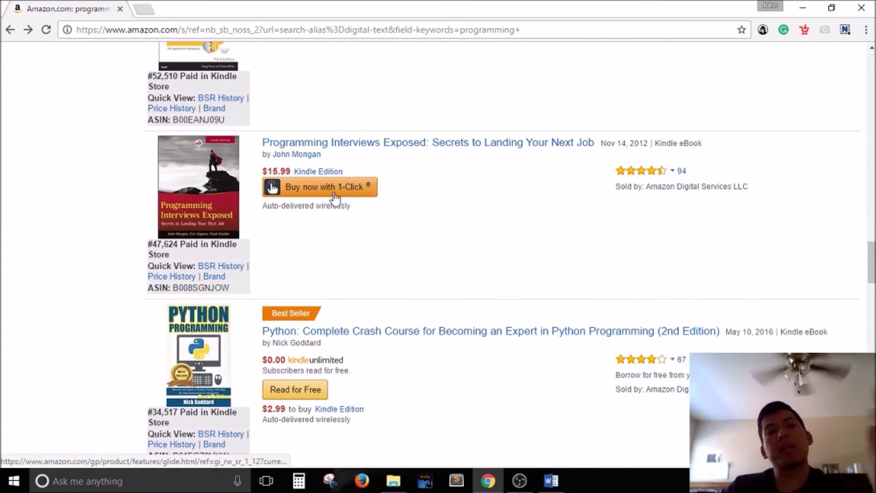
pyautogui.scroll(-7, 473, 229)
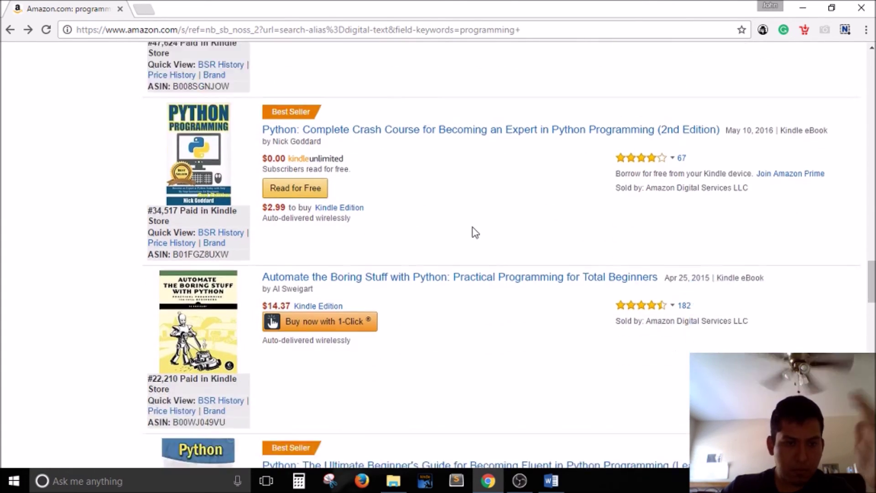
pyautogui.scroll(-3, 474, 237)
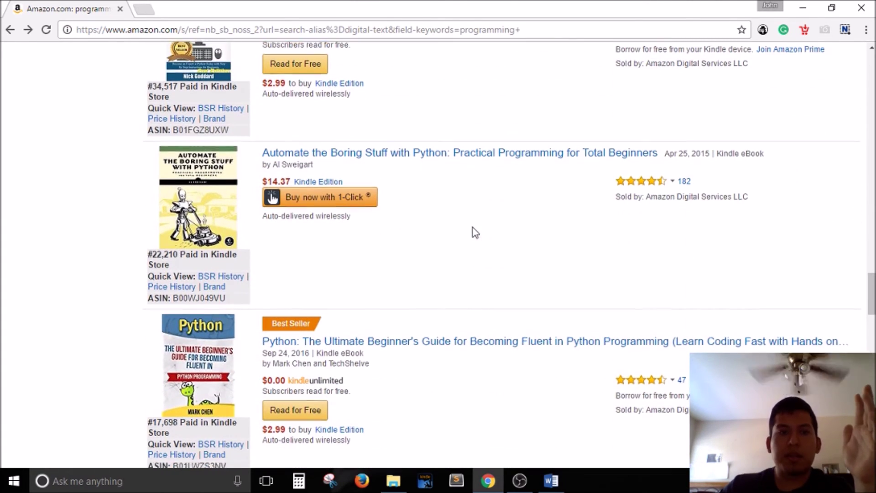
# Reopen the KDSPY keyword results for the programming search.
pyautogui.scroll(7, 473, 252)
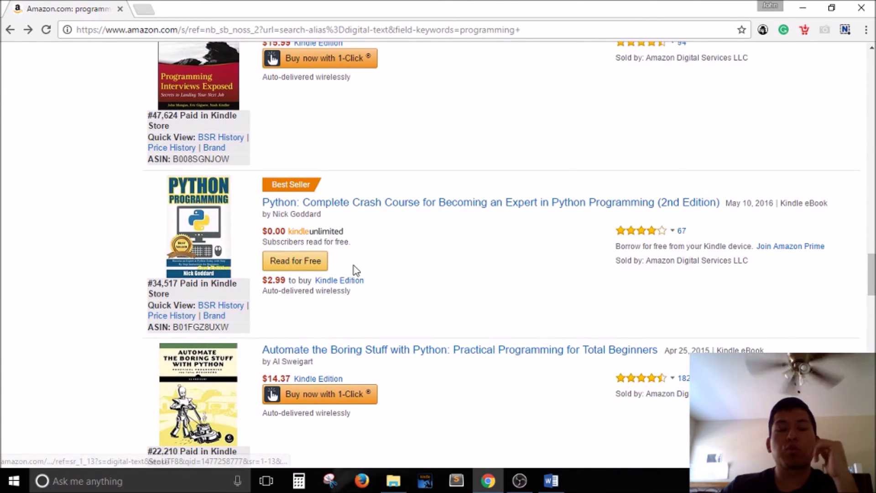
pyautogui.scroll(13, 363, 274)
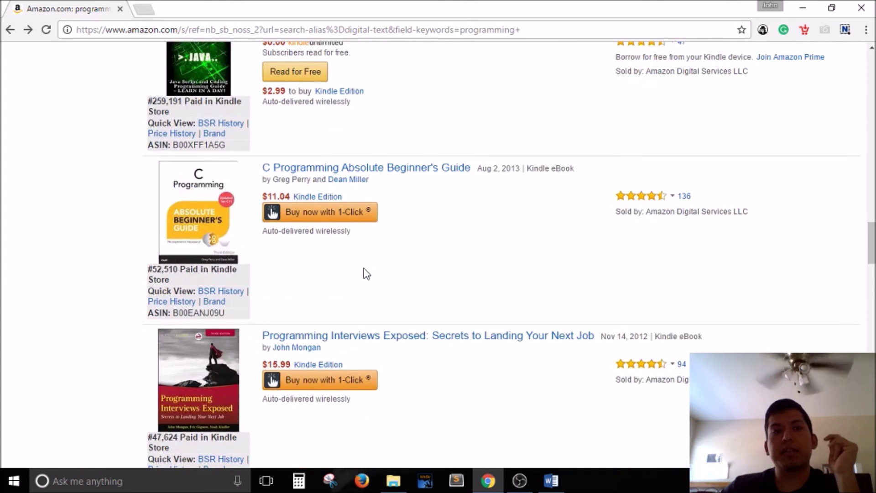
pyautogui.scroll(9, 365, 273)
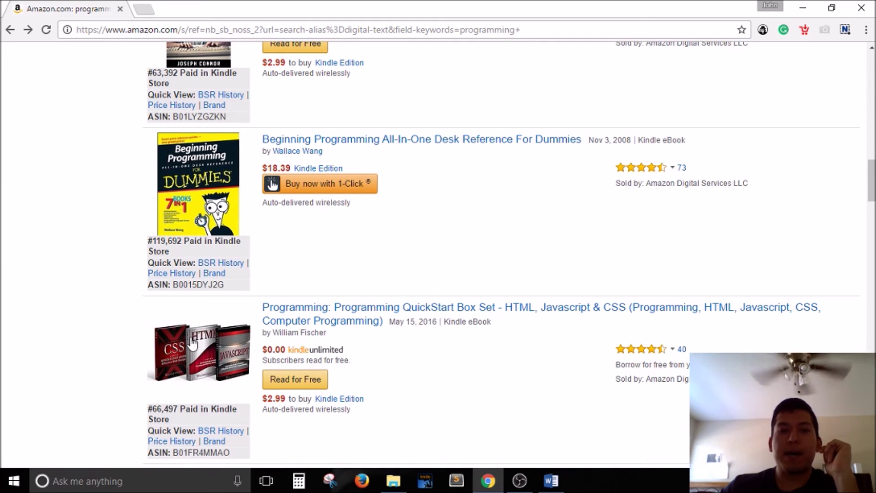
pyautogui.scroll(6, 232, 124)
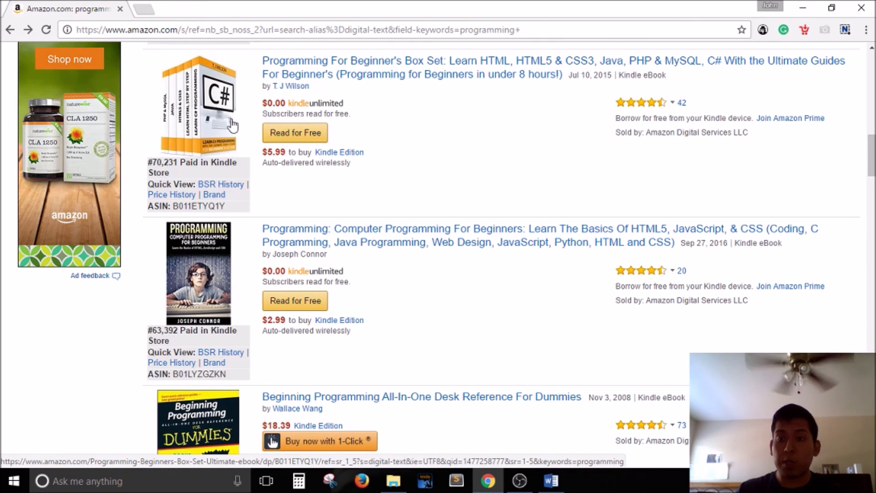
pyautogui.click(763, 30)
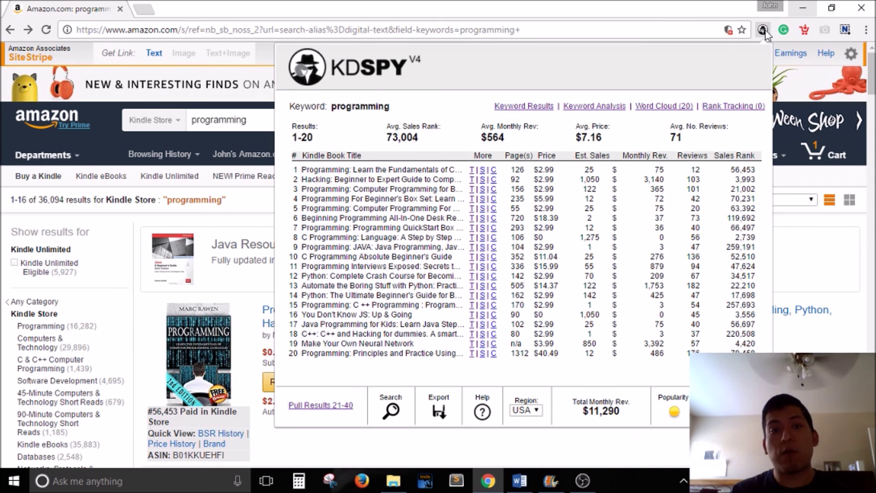